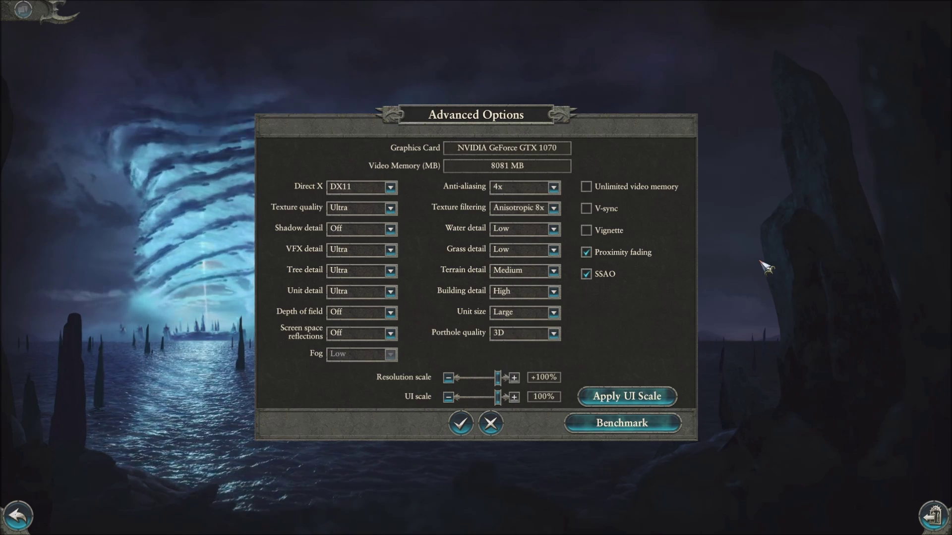
Switch Direct X to DX12 (BETA) and back to DX11
{"action": "left_click", "coordinate": [390, 187]}
{"action": "left_click", "coordinate": [374, 199]}
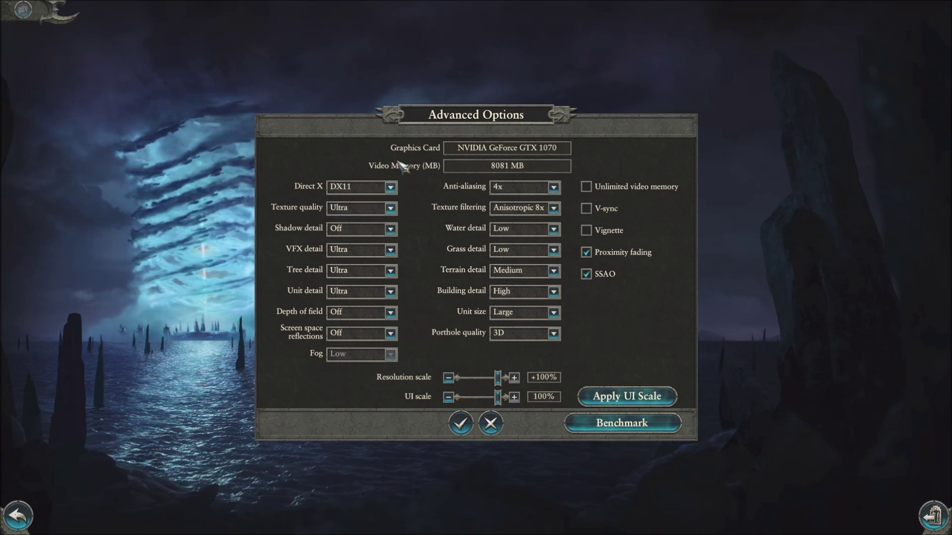
{"action": "left_click", "coordinate": [369, 188]}
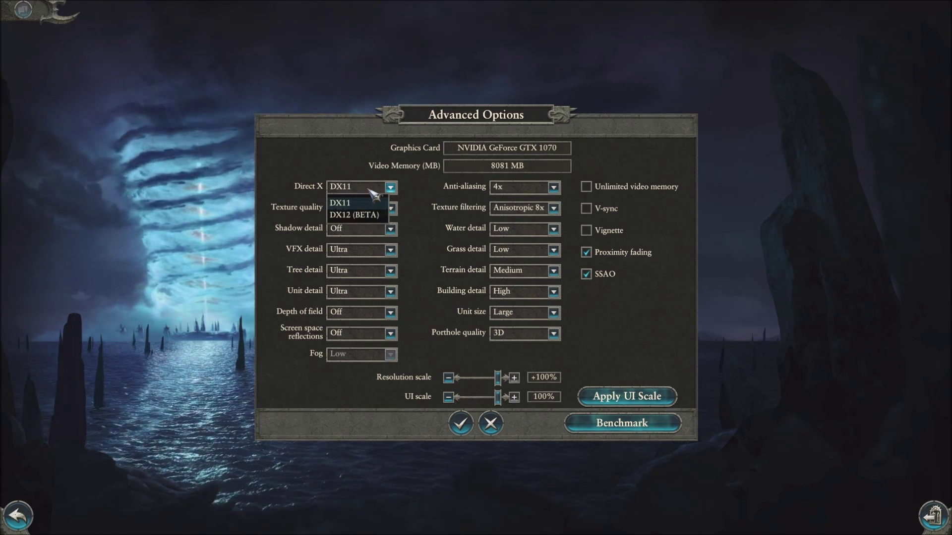
{"action": "left_click", "coordinate": [375, 218]}
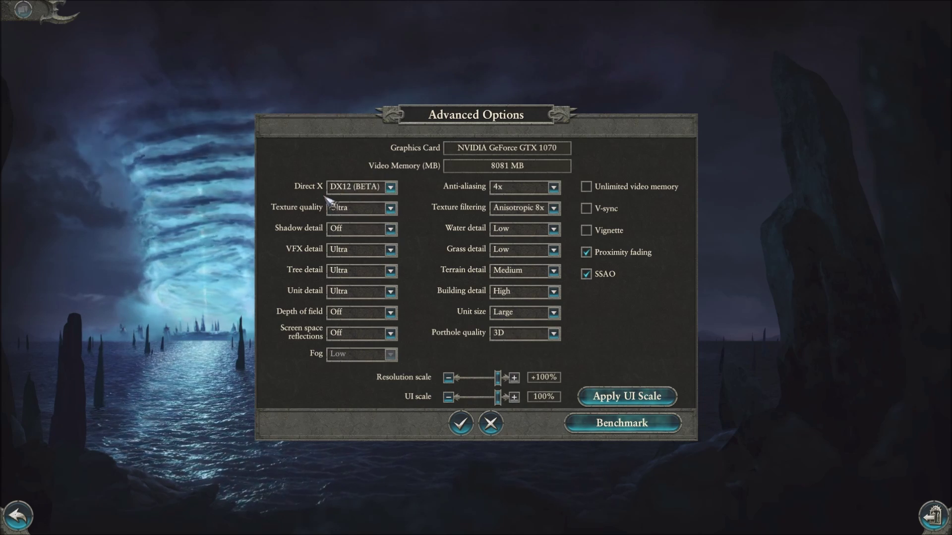
{"action": "left_click", "coordinate": [369, 189]}
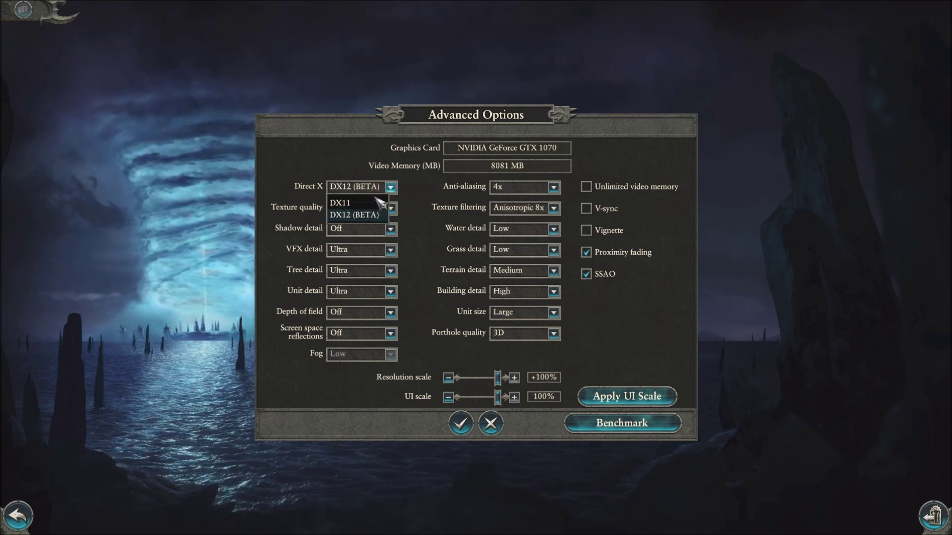
{"action": "left_click", "coordinate": [362, 203]}
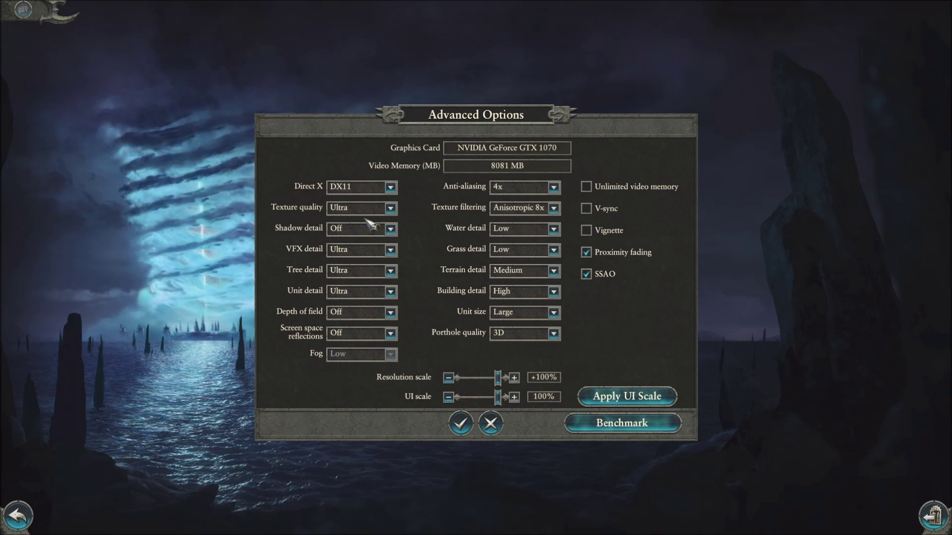
Examine the available levels for texture quality and shadow detail
{"action": "left_click", "coordinate": [342, 209]}
{"action": "left_click", "coordinate": [346, 263]}
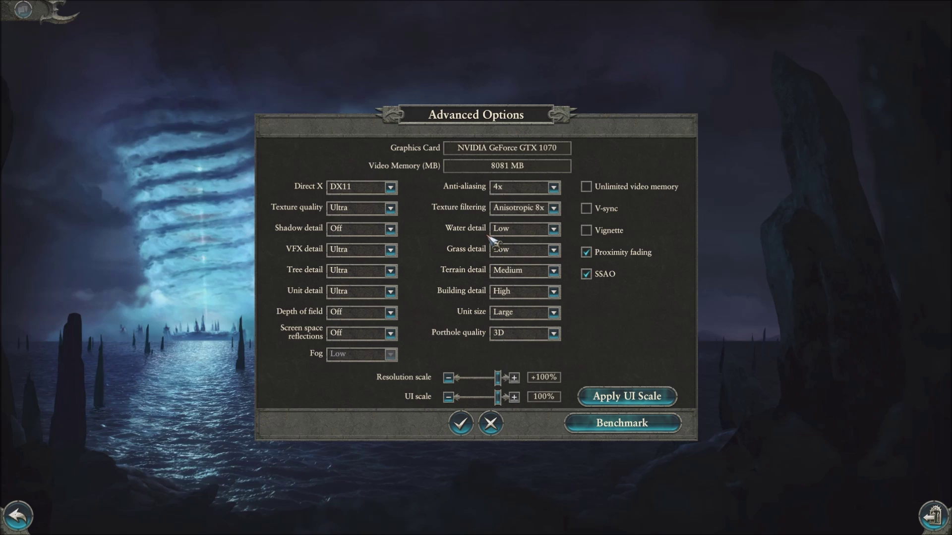
{"action": "left_click", "coordinate": [342, 229]}
{"action": "left_click", "coordinate": [347, 248]}
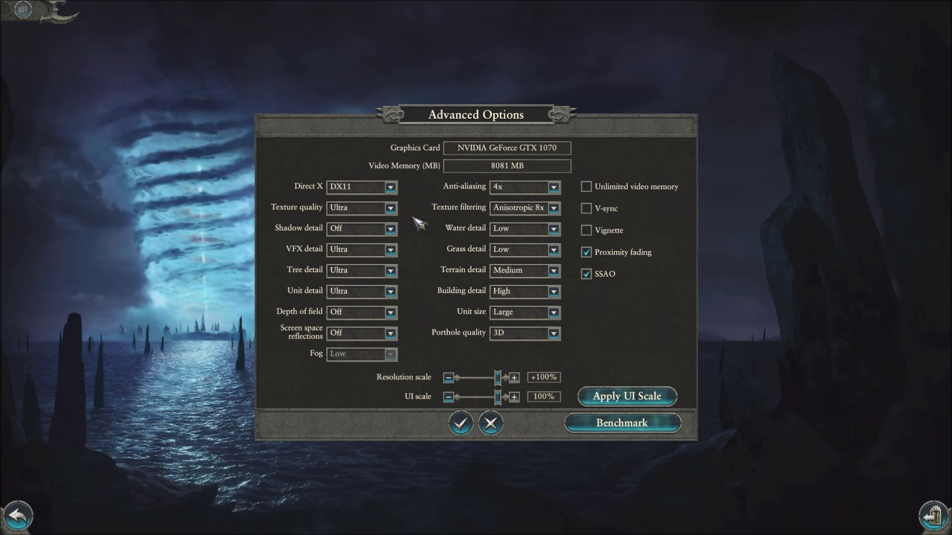
{"action": "left_click", "coordinate": [390, 229]}
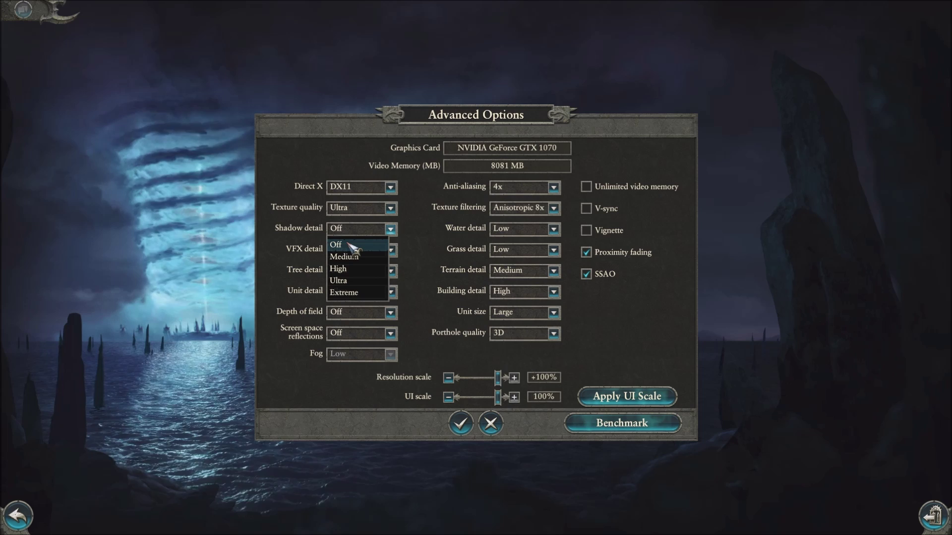
{"action": "left_click", "coordinate": [440, 240]}
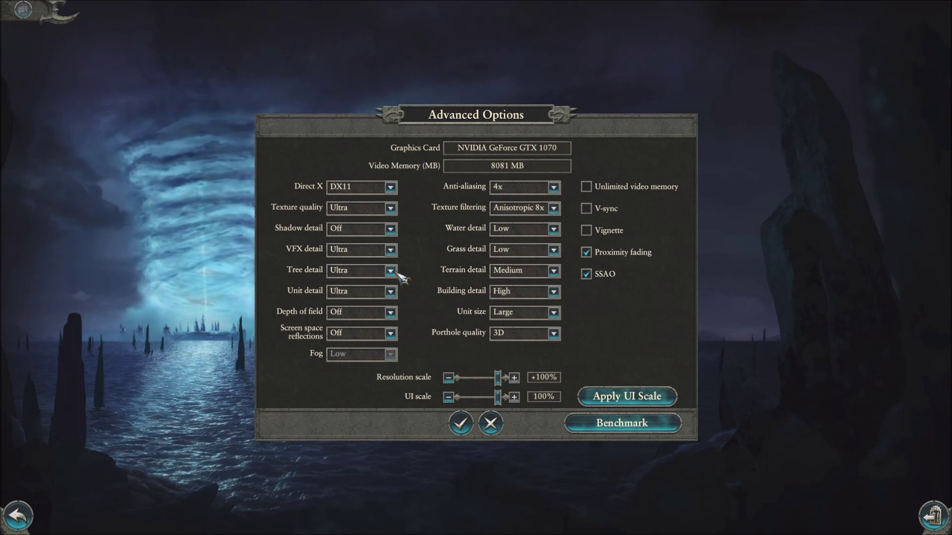
Examine the available VFX detail levels and review the unit detail, depth of field and unit size settings
{"action": "left_click", "coordinate": [332, 250]}
{"action": "left_click", "coordinate": [304, 255]}
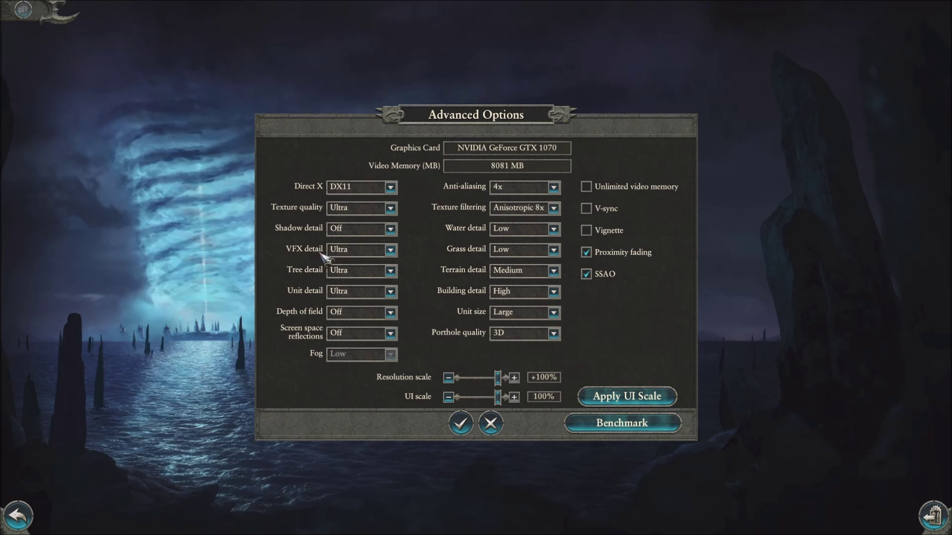
{"action": "left_click", "coordinate": [360, 251]}
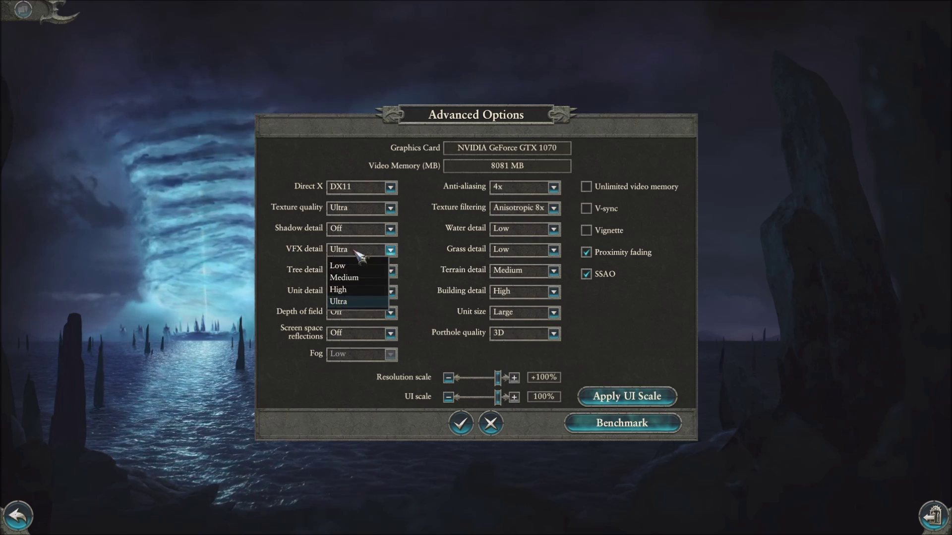
{"action": "left_click", "coordinate": [429, 259]}
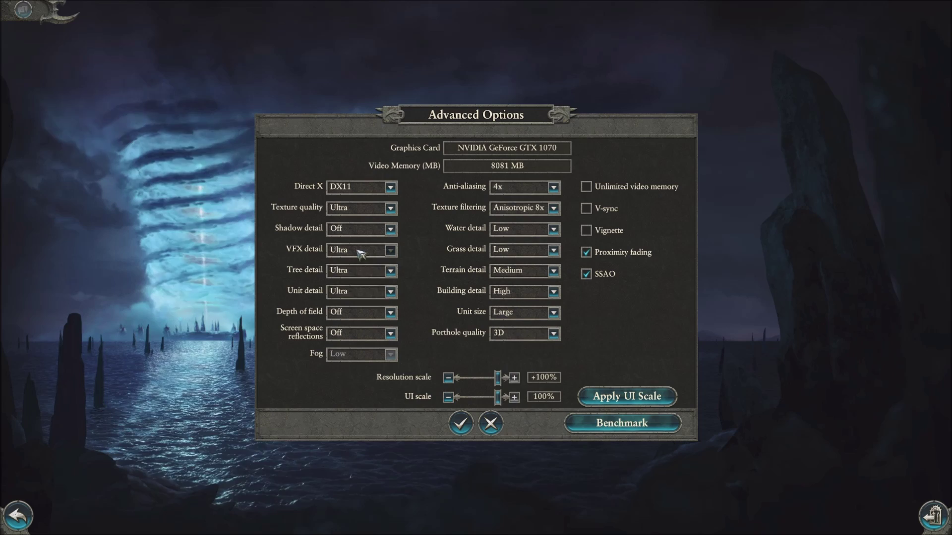
{"action": "left_click", "coordinate": [386, 250]}
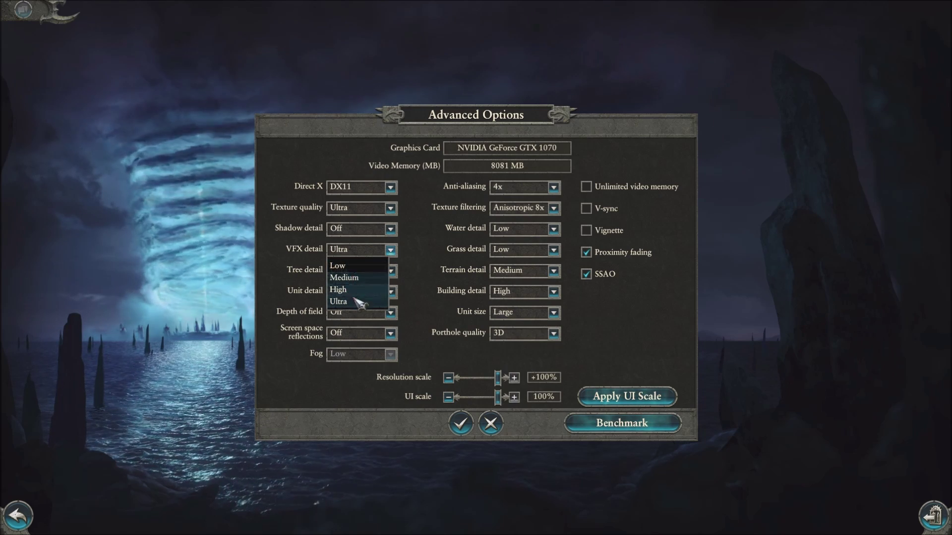
{"action": "left_click", "coordinate": [418, 268]}
{"action": "left_click", "coordinate": [370, 252]}
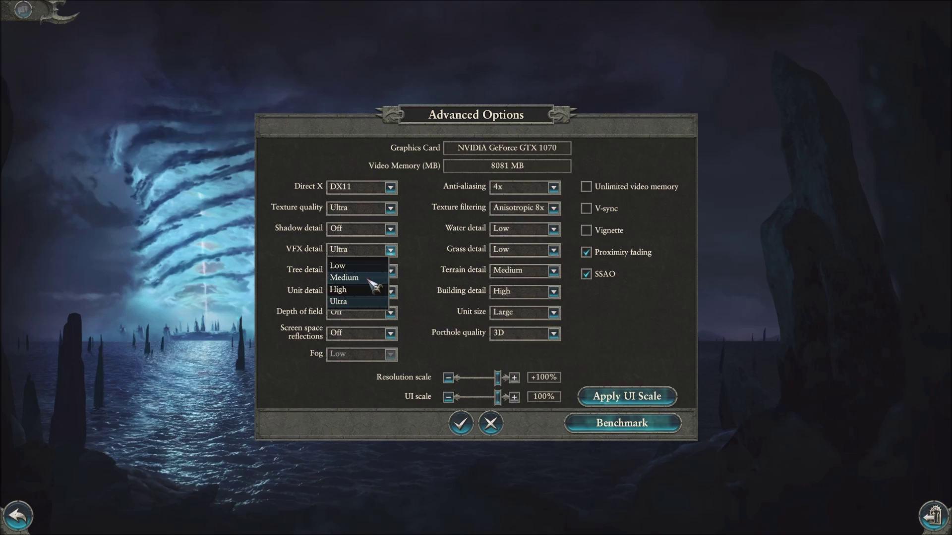
{"action": "left_click", "coordinate": [422, 245]}
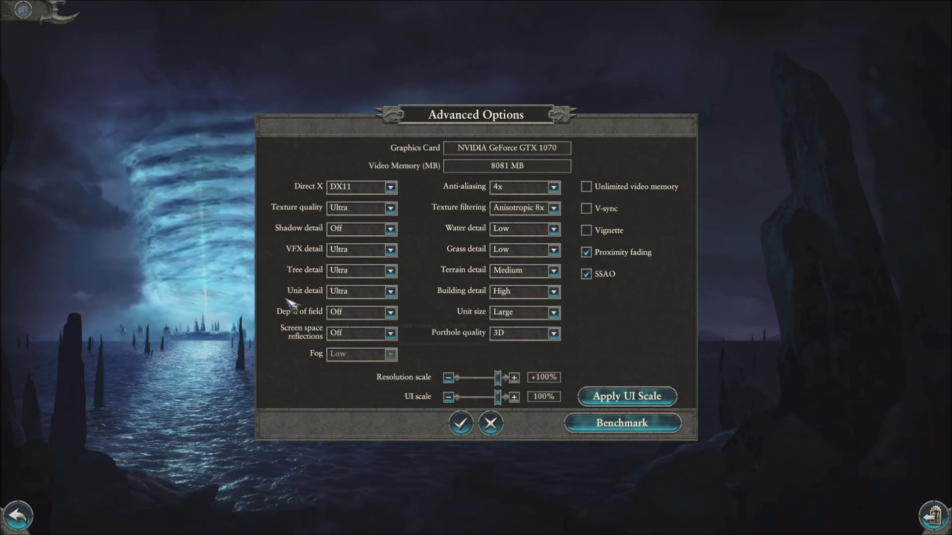
{"action": "left_click", "coordinate": [363, 295]}
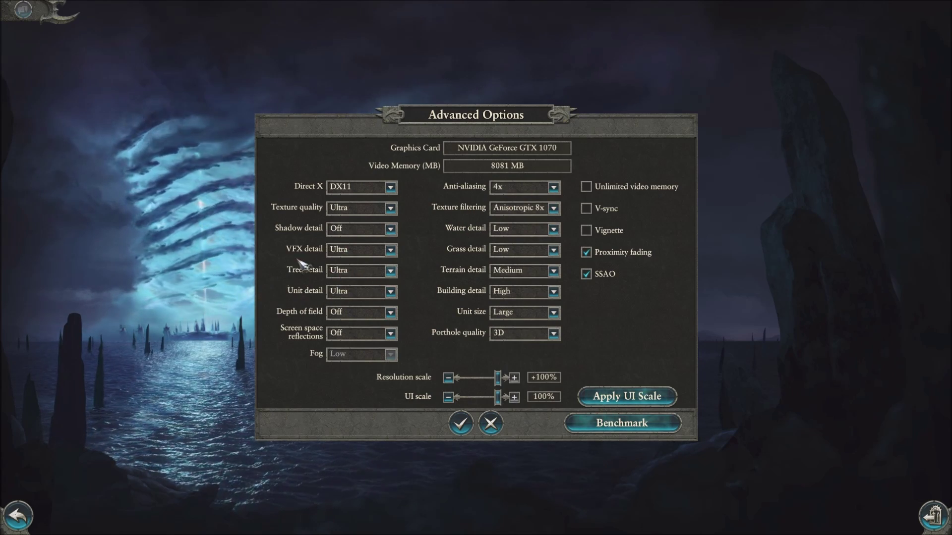
{"action": "mouse_move", "coordinate": [312, 312]}
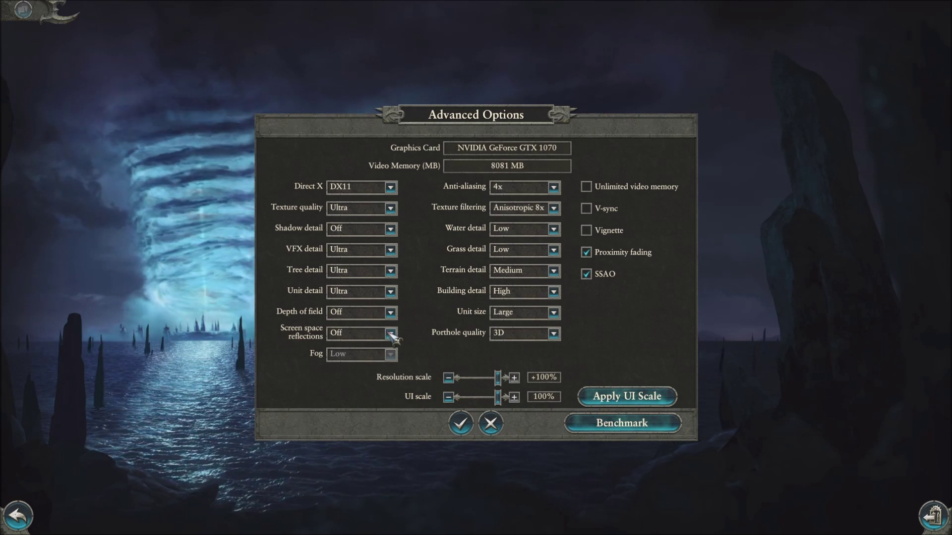
{"action": "mouse_move", "coordinate": [479, 311]}
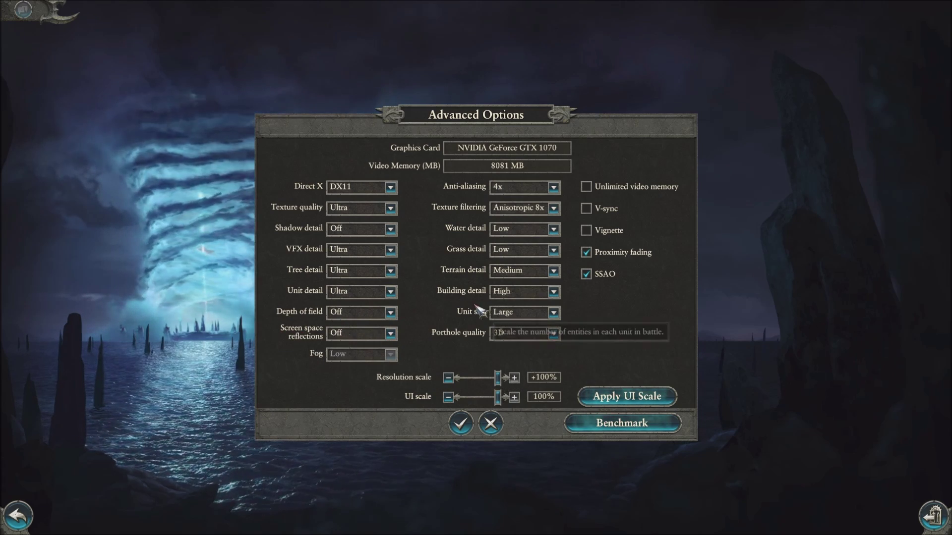
Switch anti-aliasing to FXAA and back to 4x
{"action": "left_click", "coordinate": [553, 187]}
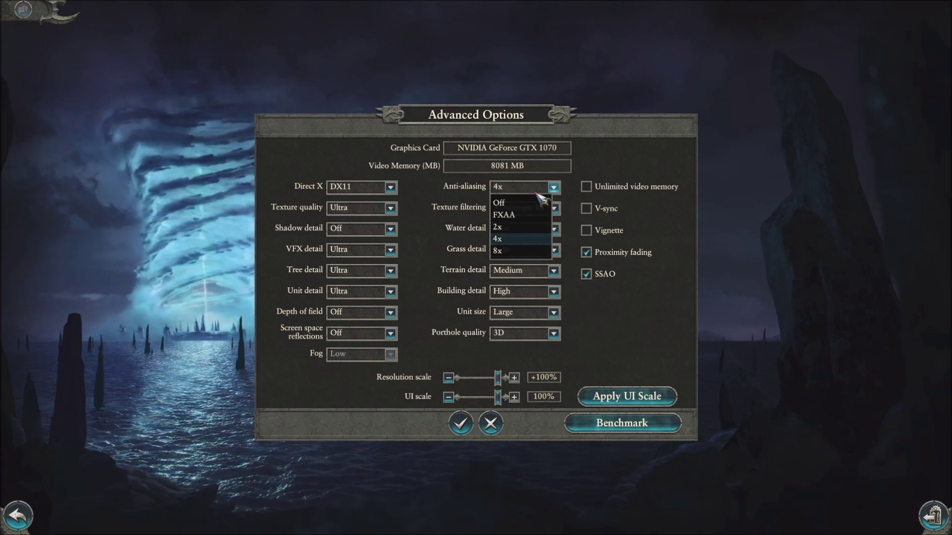
{"action": "left_click", "coordinate": [512, 217]}
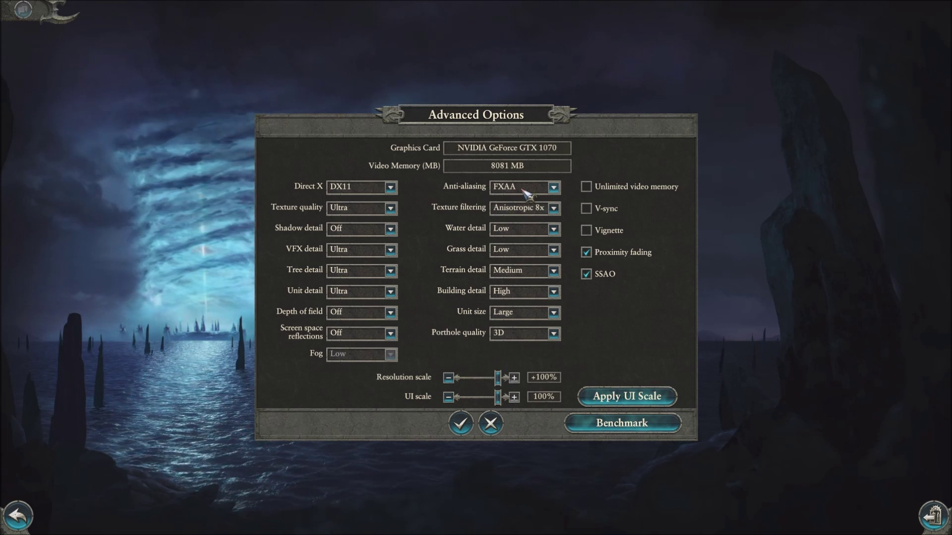
{"action": "left_click", "coordinate": [532, 192]}
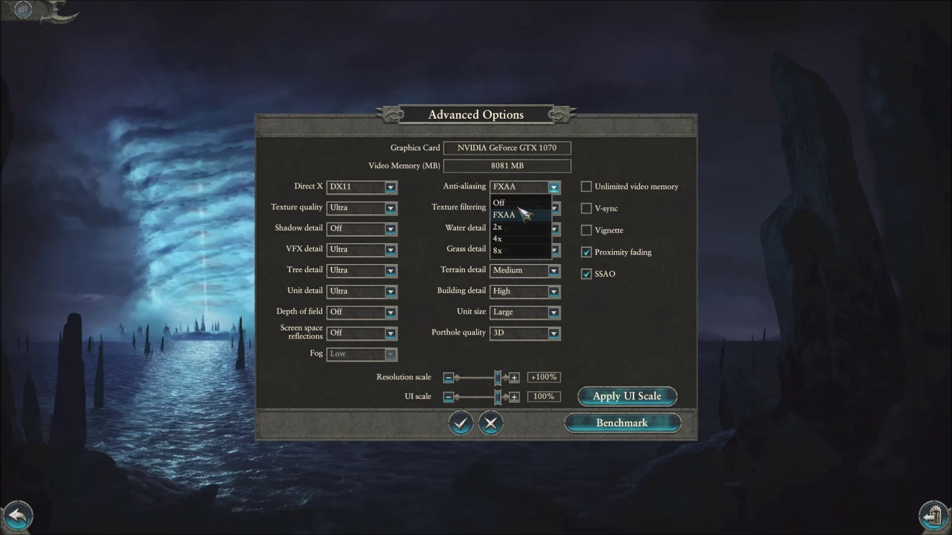
{"action": "left_click", "coordinate": [513, 240]}
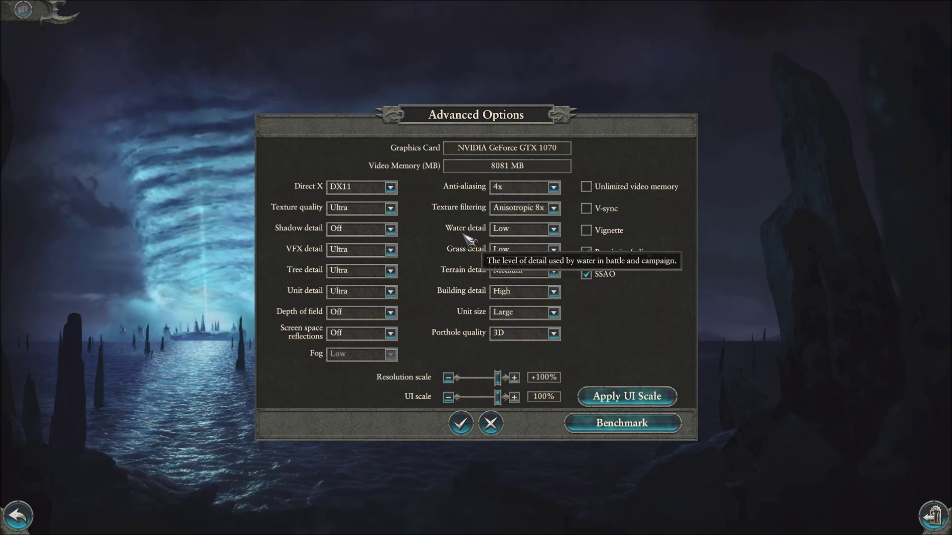
Examine the choices for texture filtering, water detail and terrain detail
{"action": "left_click", "coordinate": [525, 208]}
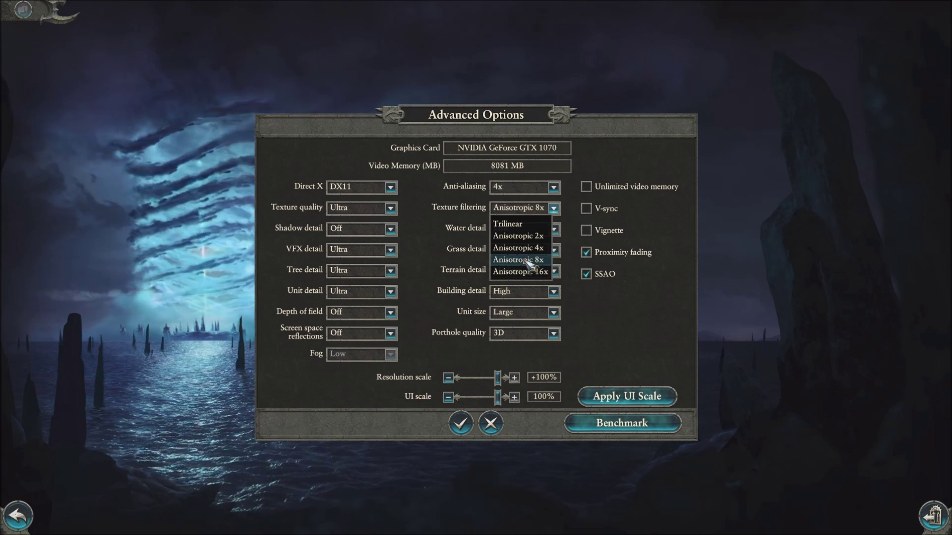
{"action": "left_click", "coordinate": [454, 233]}
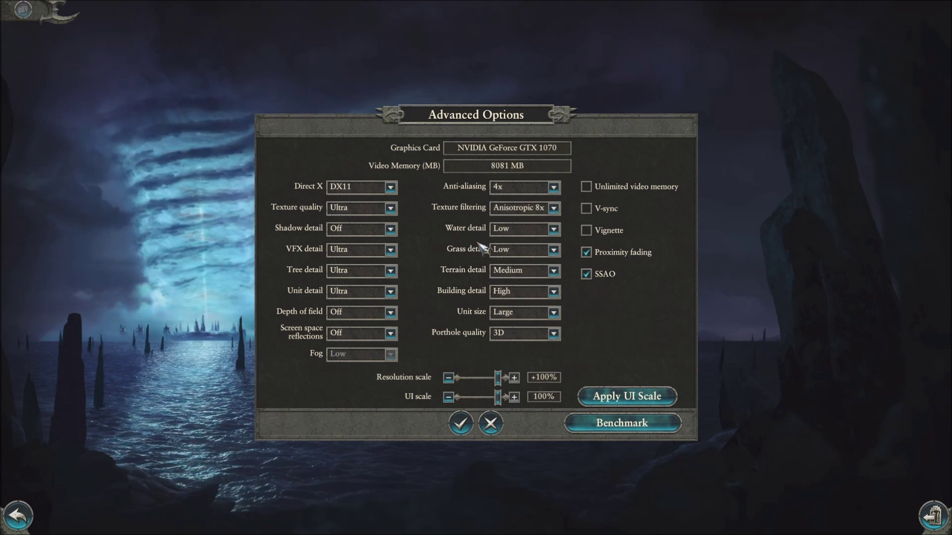
{"action": "left_click", "coordinate": [516, 230]}
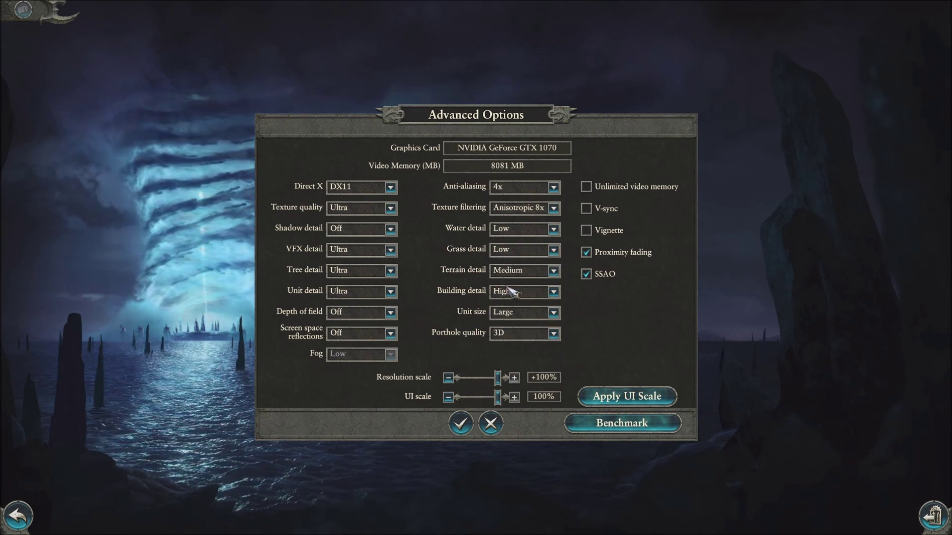
{"action": "left_click", "coordinate": [491, 273]}
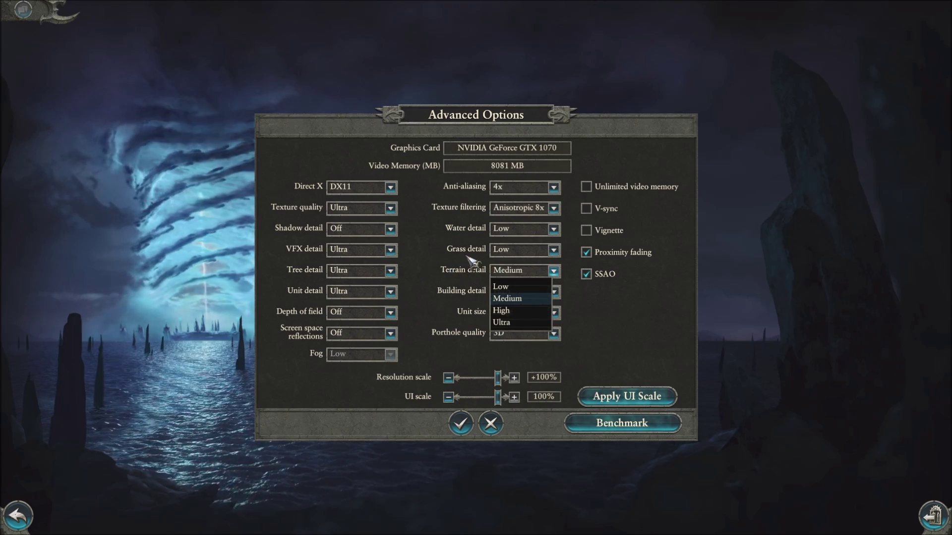
{"action": "left_click", "coordinate": [504, 298]}
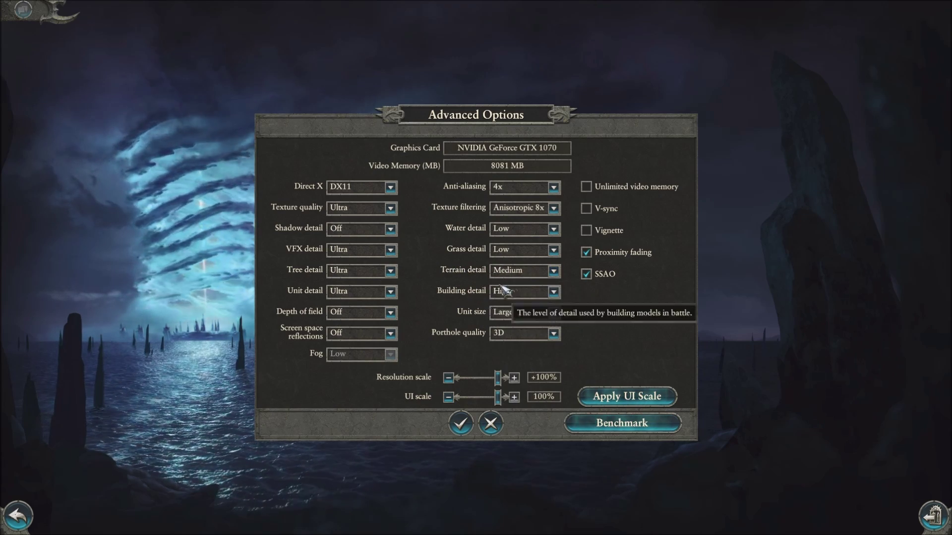
Examine the available levels for building detail and unit size
{"action": "left_click", "coordinate": [502, 289]}
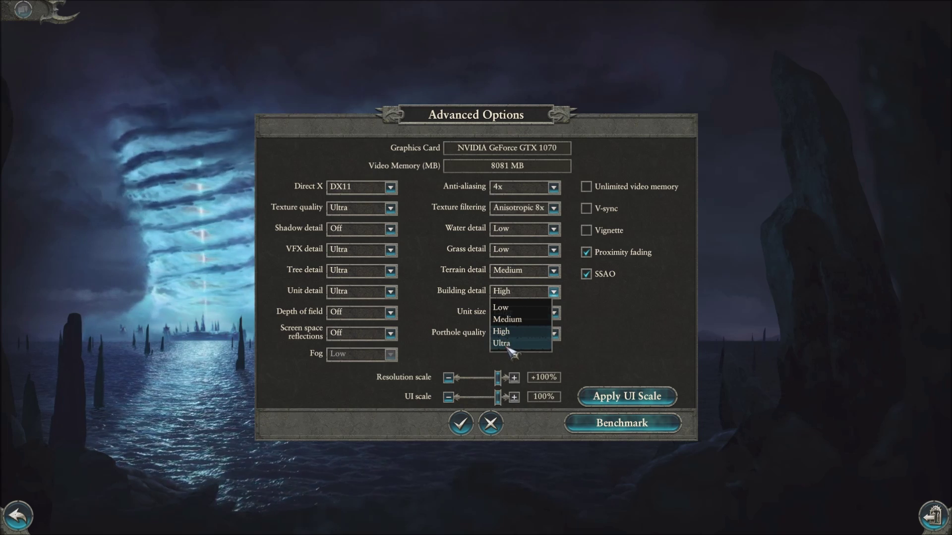
{"action": "left_click", "coordinate": [502, 291]}
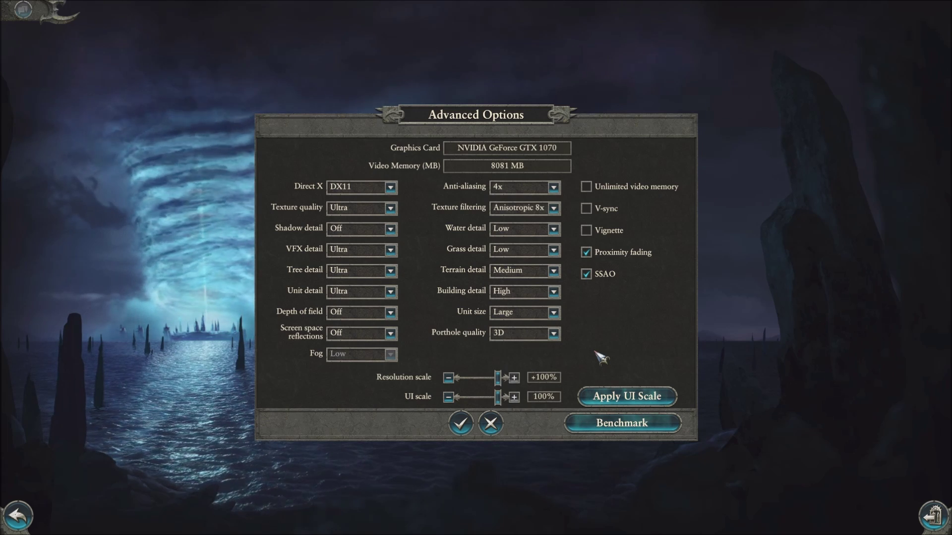
{"action": "left_click", "coordinate": [540, 314]}
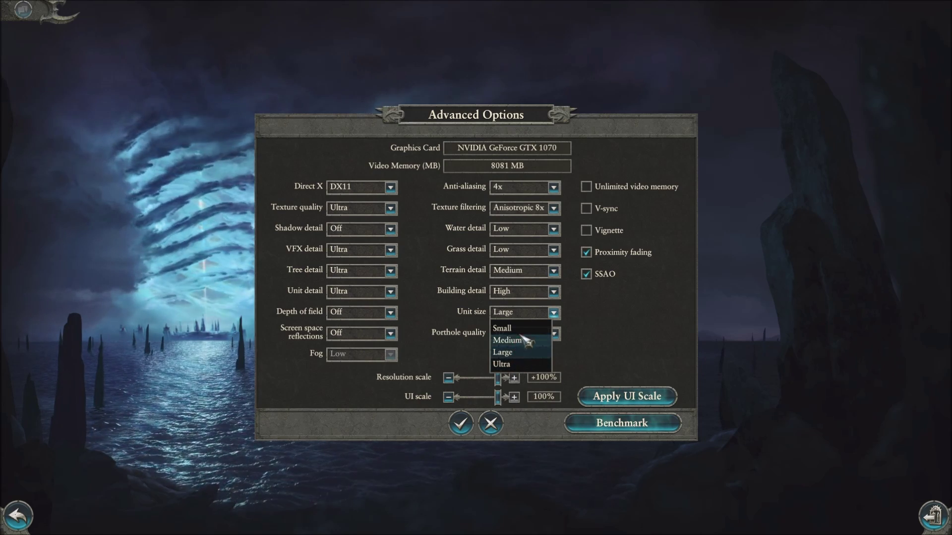
{"action": "left_click", "coordinate": [554, 312]}
{"action": "left_click", "coordinate": [554, 312]}
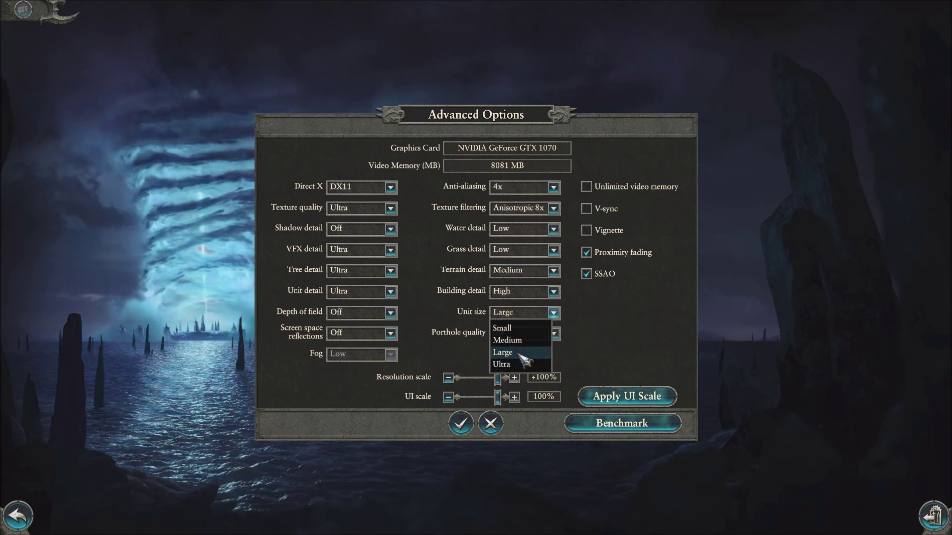
{"action": "left_click", "coordinate": [570, 331]}
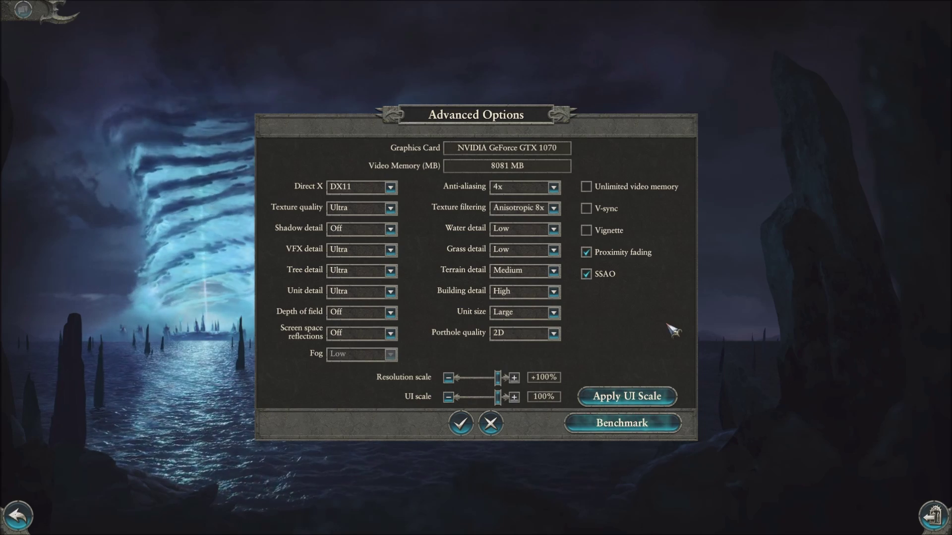
Set the porthole quality to 3D
{"action": "left_click", "coordinate": [519, 336]}
{"action": "left_click", "coordinate": [535, 361]}
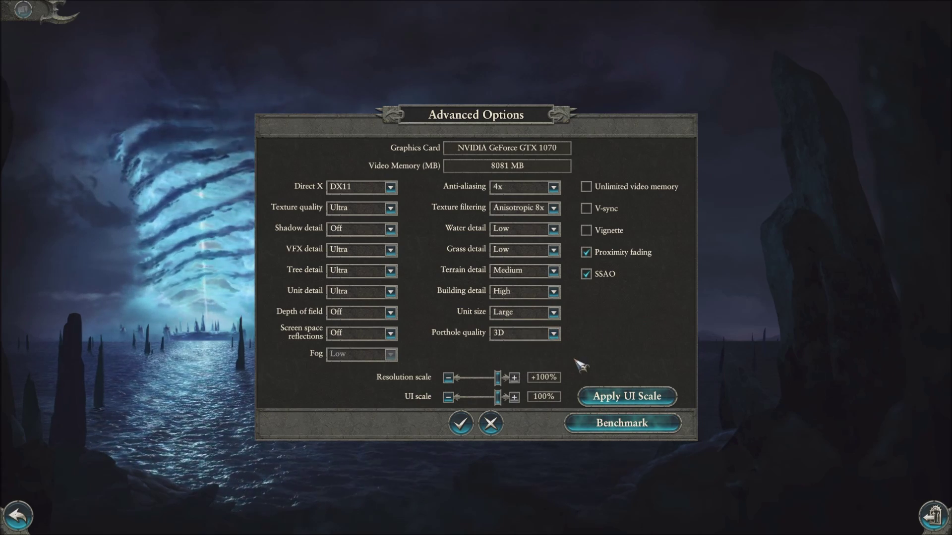